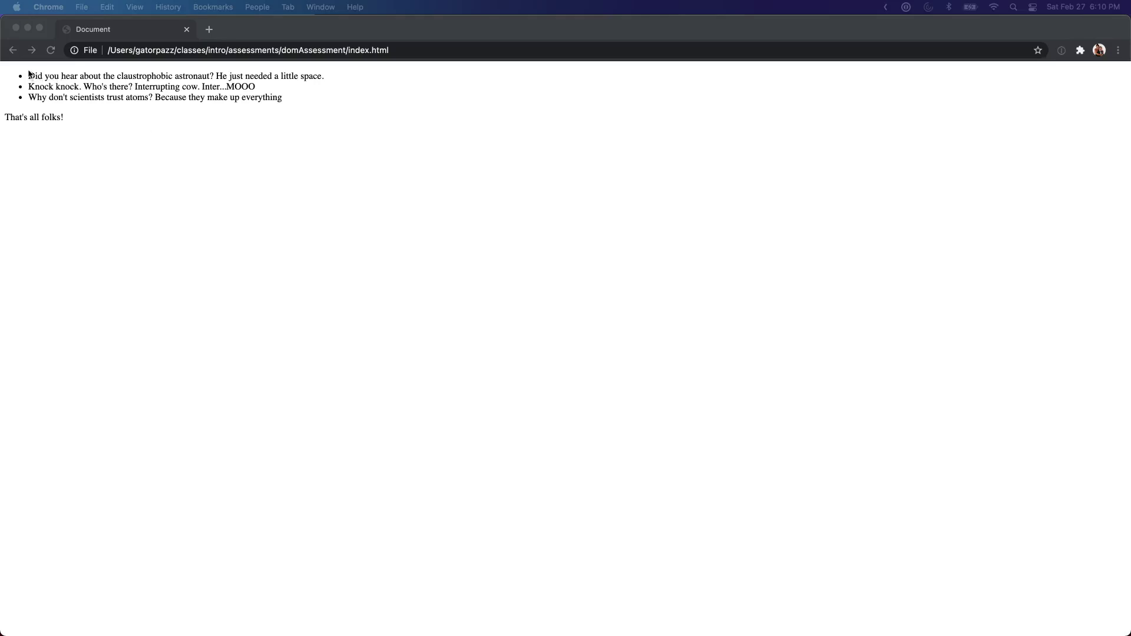
pyautogui.click(32, 78)
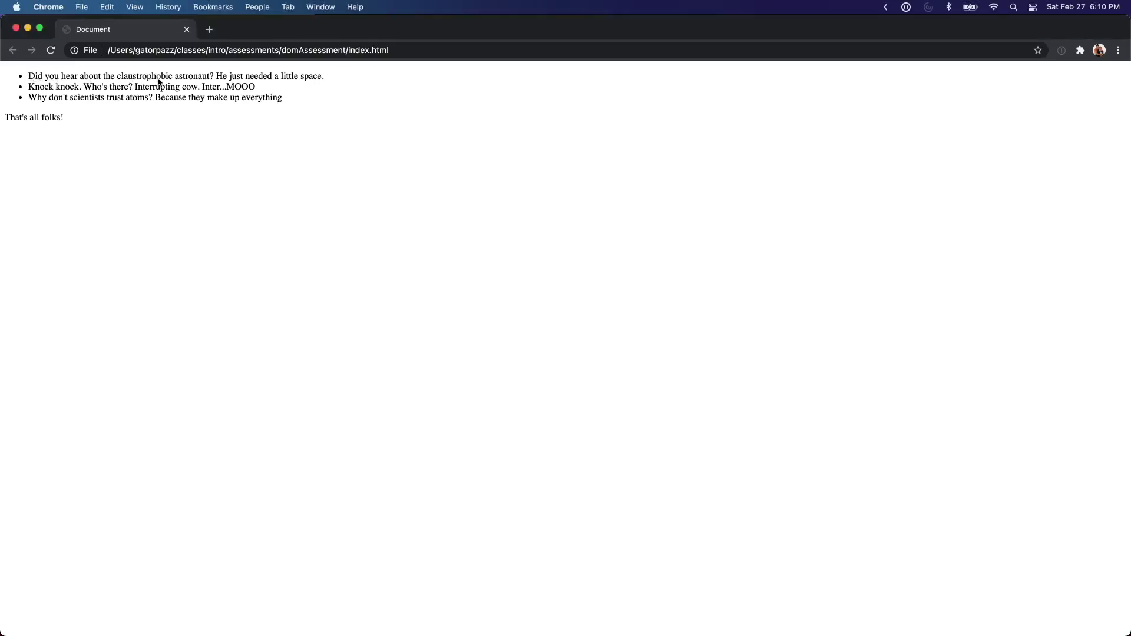
pyautogui.tripleClick(46, 127)
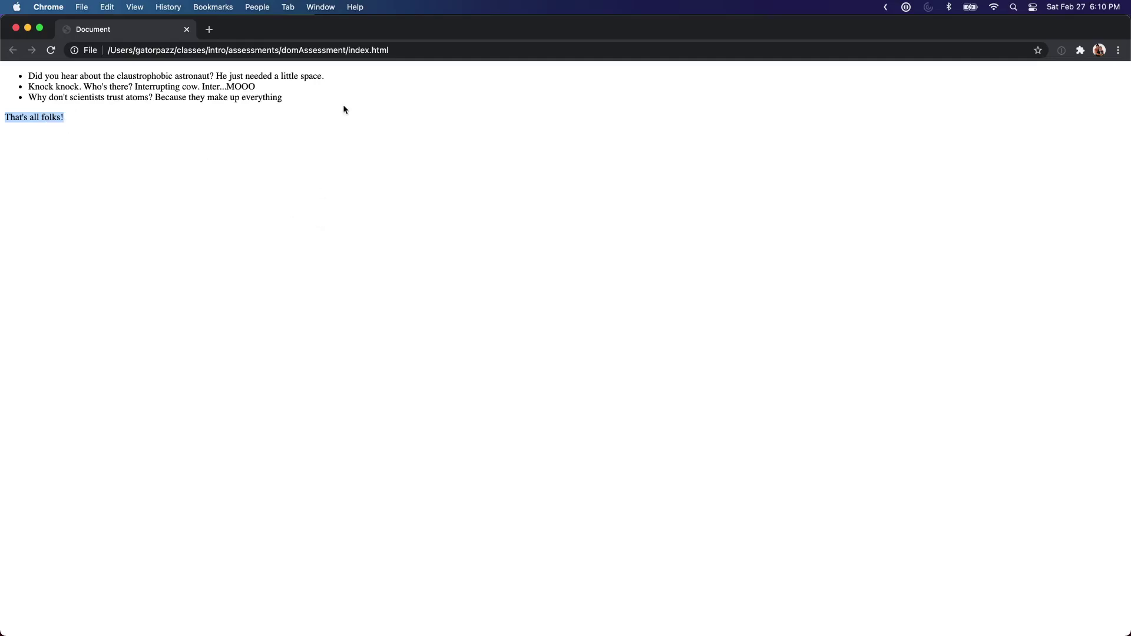
pyautogui.moveTo(49, 117); pyautogui.dragTo(94, 93)
pyautogui.moveTo(28, 76); pyautogui.dragTo(318, 90)
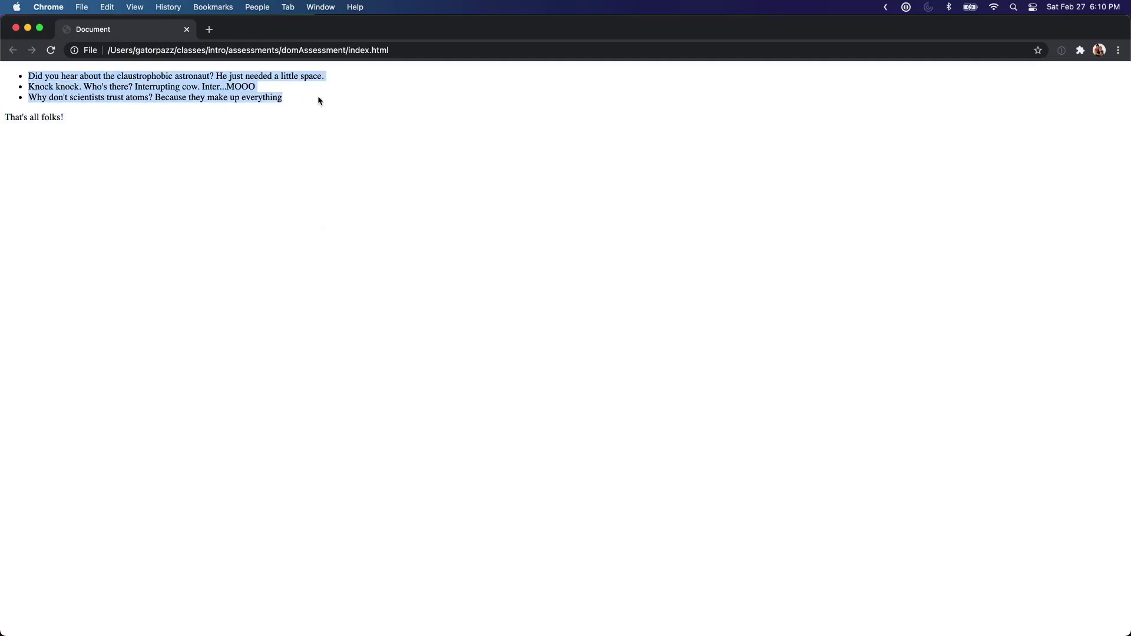
pyautogui.click(317, 89)
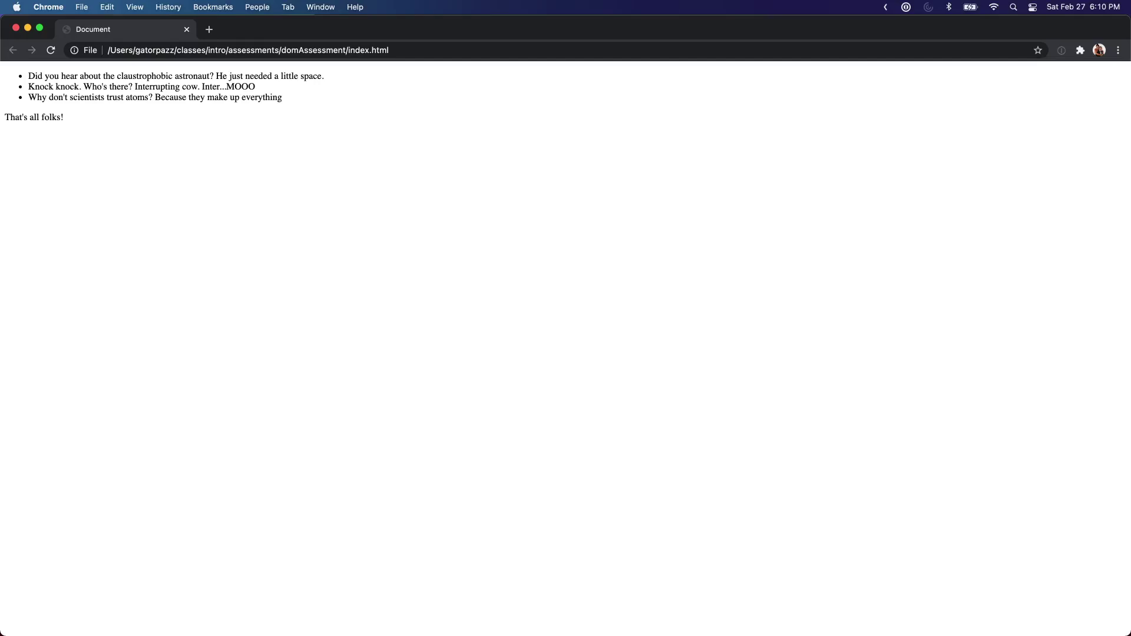
pyautogui.moveTo(247, 115); pyautogui.dragTo(79, 73)
pyautogui.press('super+Tab')
pyautogui.moveTo(447, 331); pyautogui.dragTo(90, 59)
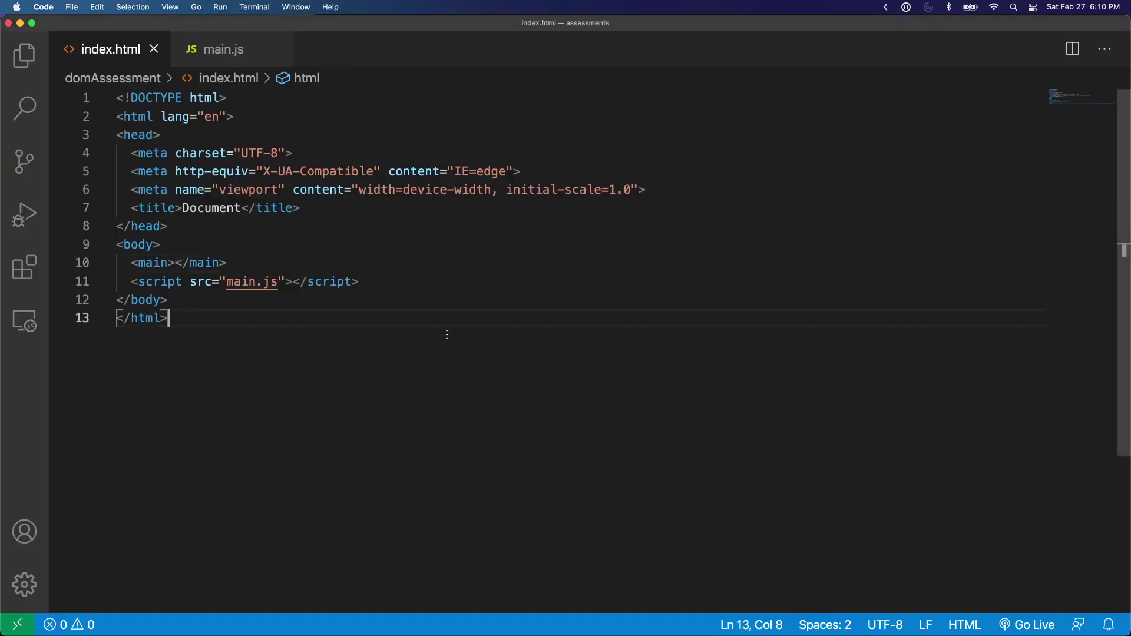
pyautogui.click(359, 229)
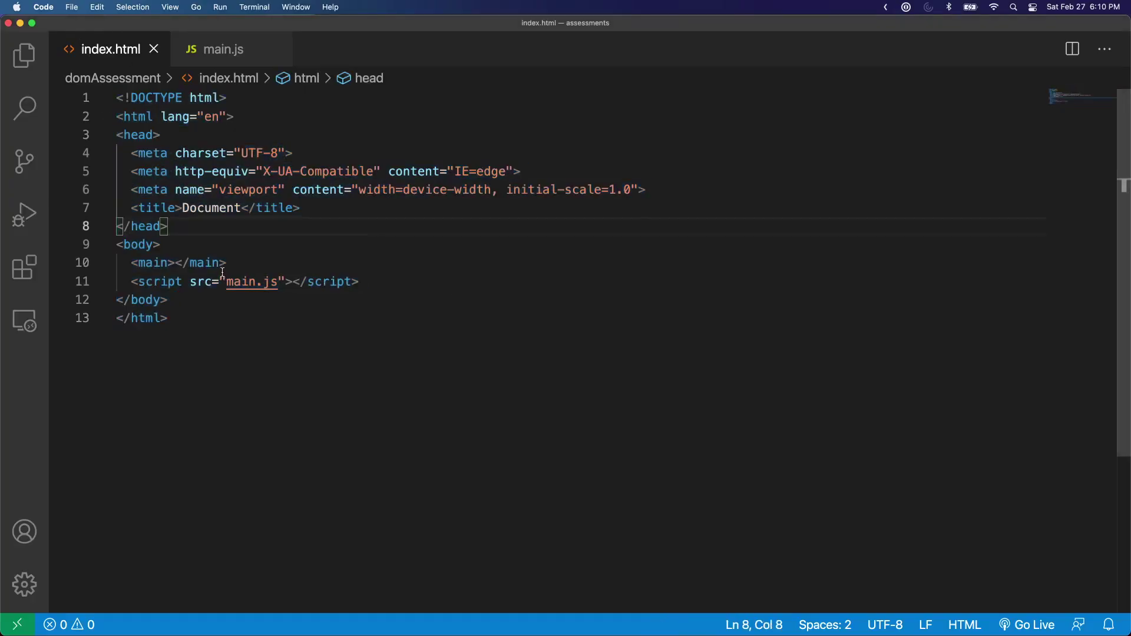
pyautogui.tripleClick(167, 265)
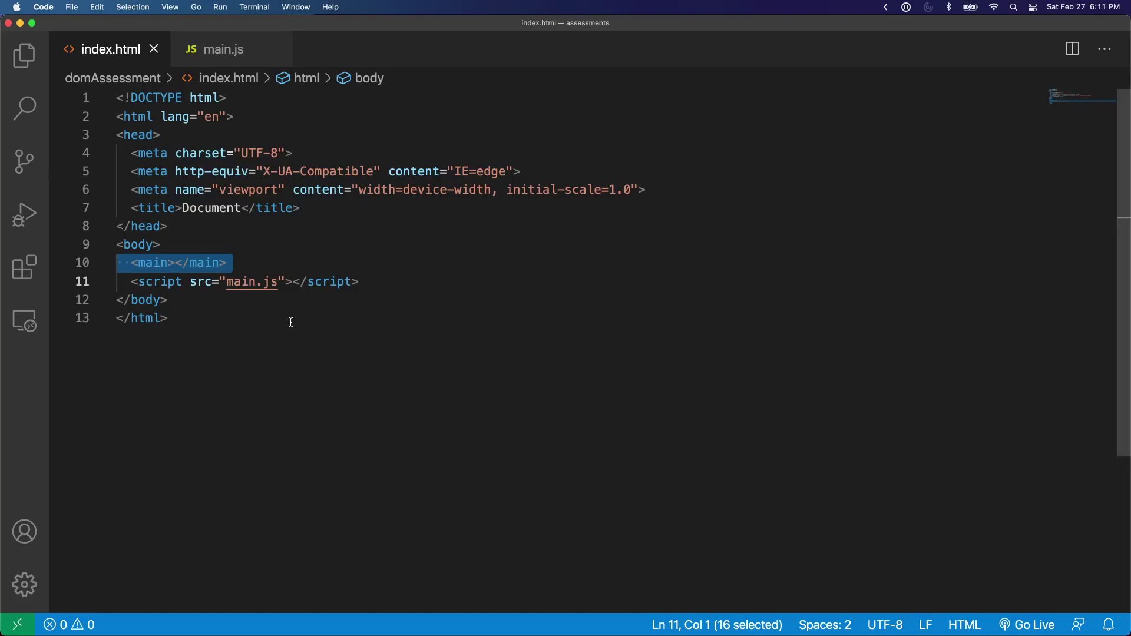
pyautogui.click(175, 263)
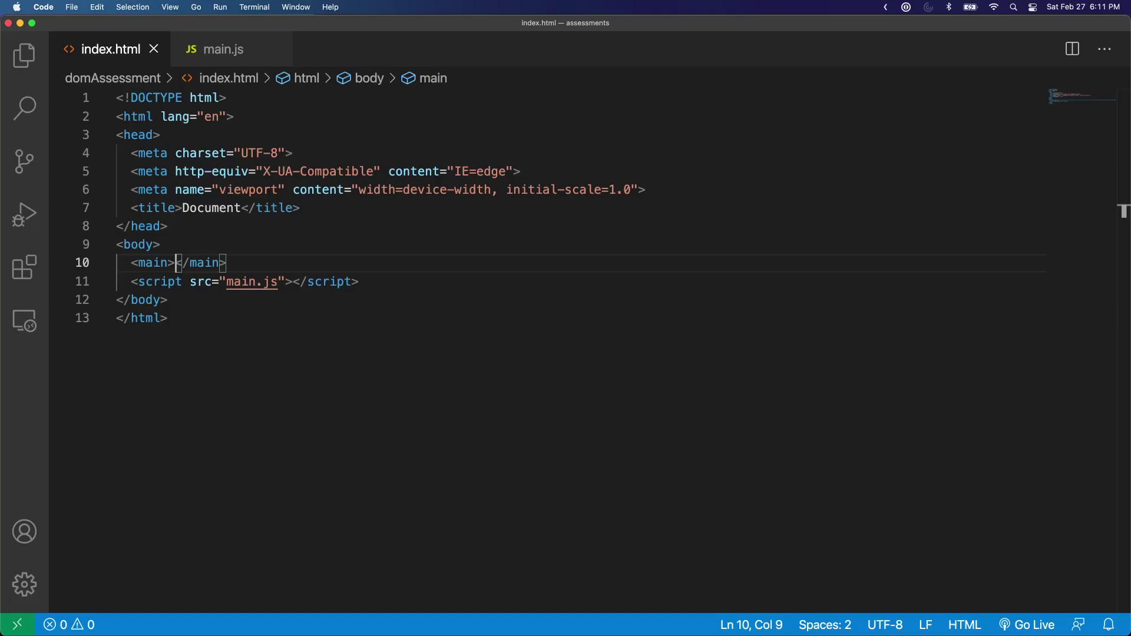
pyautogui.press('super+Tab')
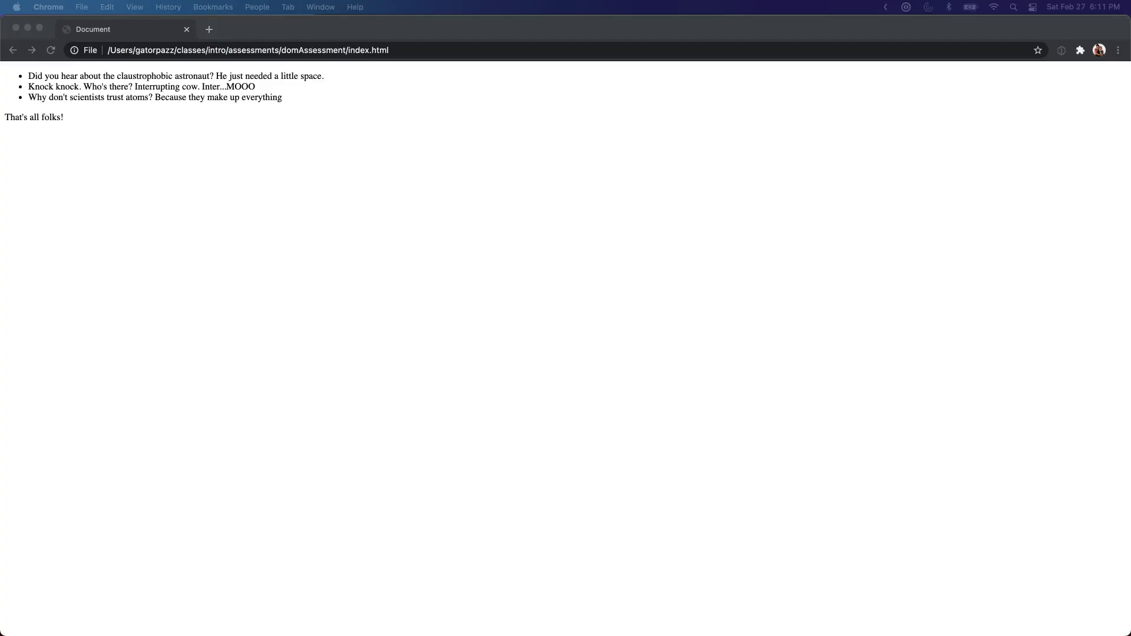
pyautogui.moveTo(282, 103); pyautogui.dragTo(28, 76)
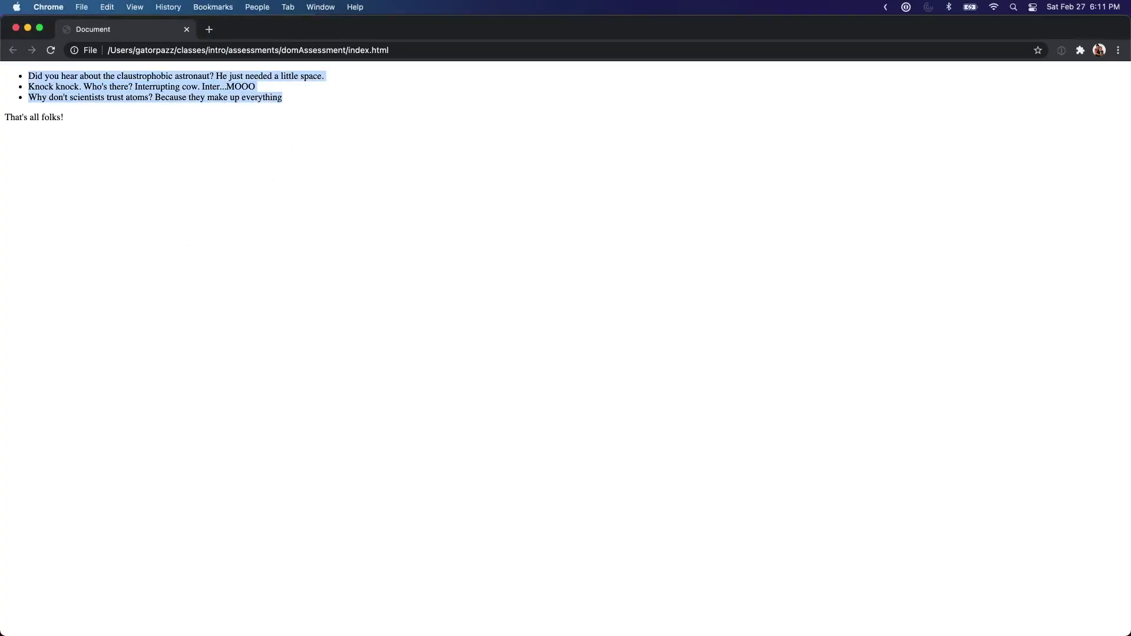